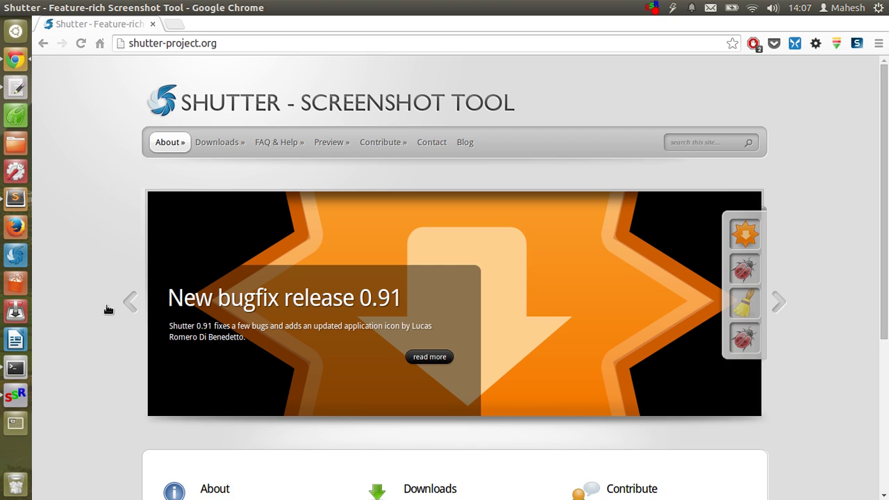
Scroll down the Shutter project homepage and back up to look it over
{"action": "scroll", "coordinate": [107, 308], "scroll_direction": "down", "scroll_amount": 3}
{"action": "scroll", "coordinate": [107, 308], "scroll_direction": "down", "scroll_amount": 5}
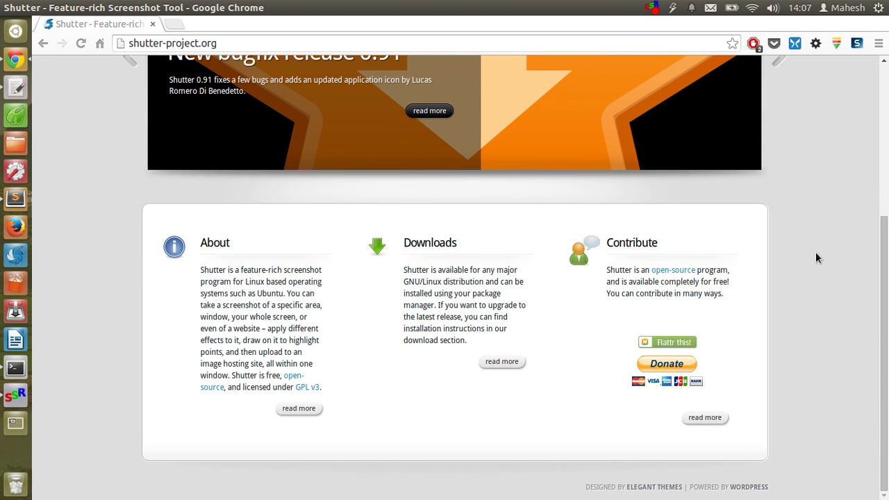
{"action": "scroll", "coordinate": [816, 254], "scroll_direction": "up", "scroll_amount": 5}
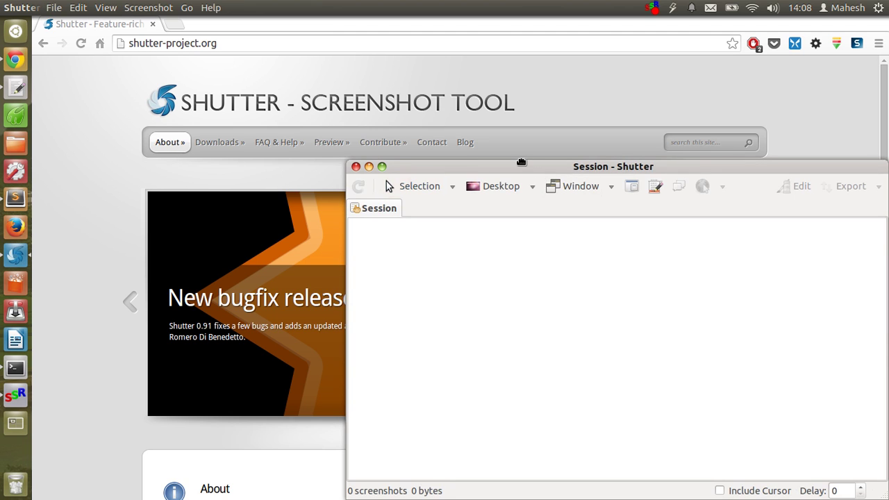
Move the session window aside and browse the Selection and Desktop capture options
{"action": "left_click_drag", "start_coordinate": [385, 182], "coordinate": [277, 33]}
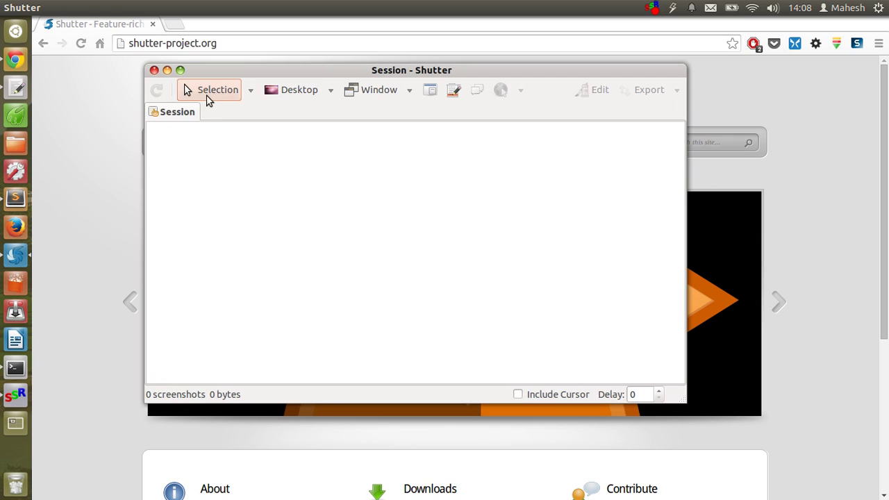
{"action": "left_click", "coordinate": [251, 97]}
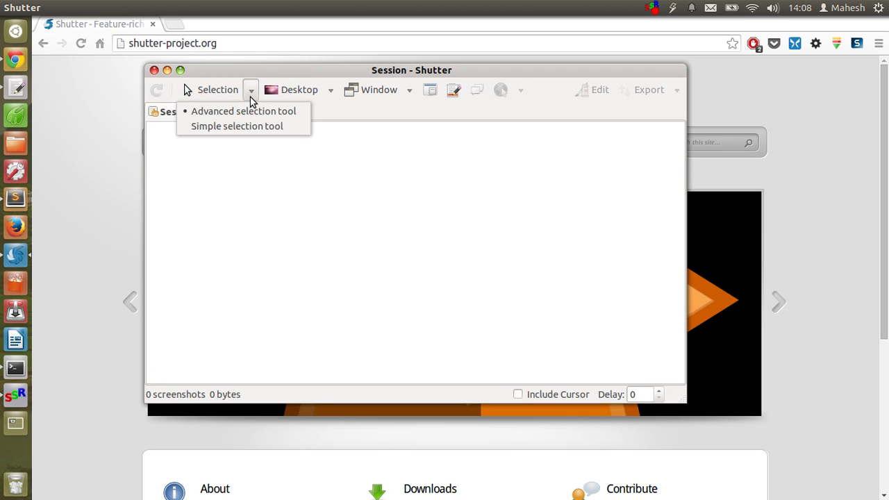
{"action": "left_click", "coordinate": [229, 98]}
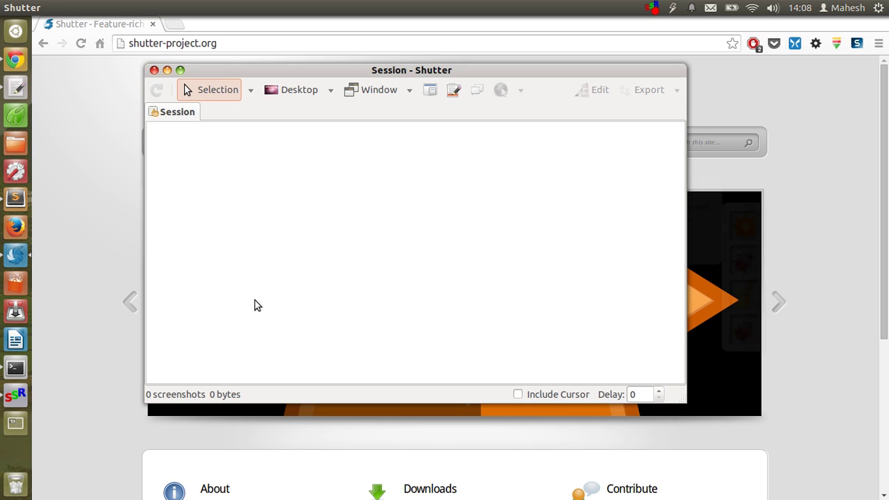
{"action": "left_click", "coordinate": [332, 93]}
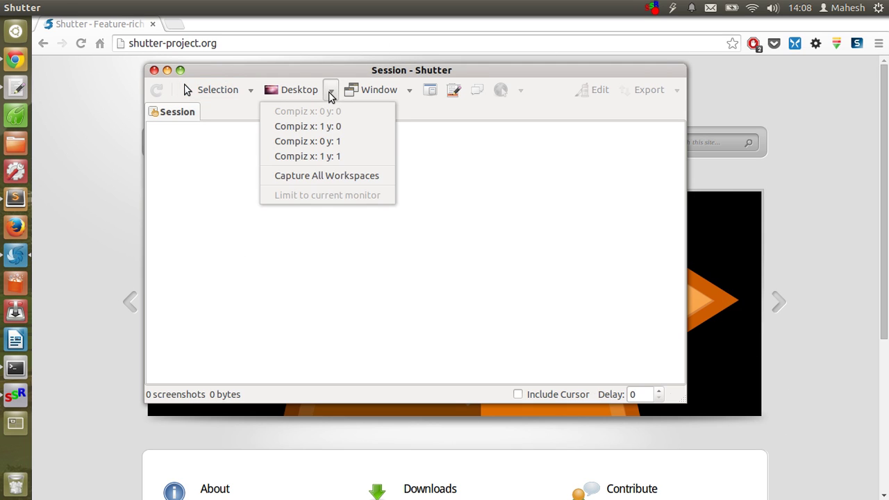
{"action": "left_click", "coordinate": [487, 176]}
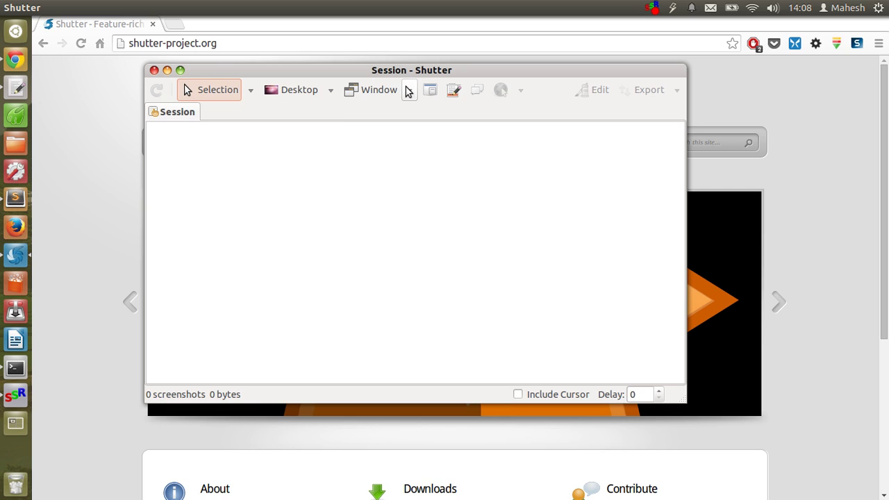
Check the list of capturable windows, then start a window-section capture
{"action": "left_click", "coordinate": [410, 89]}
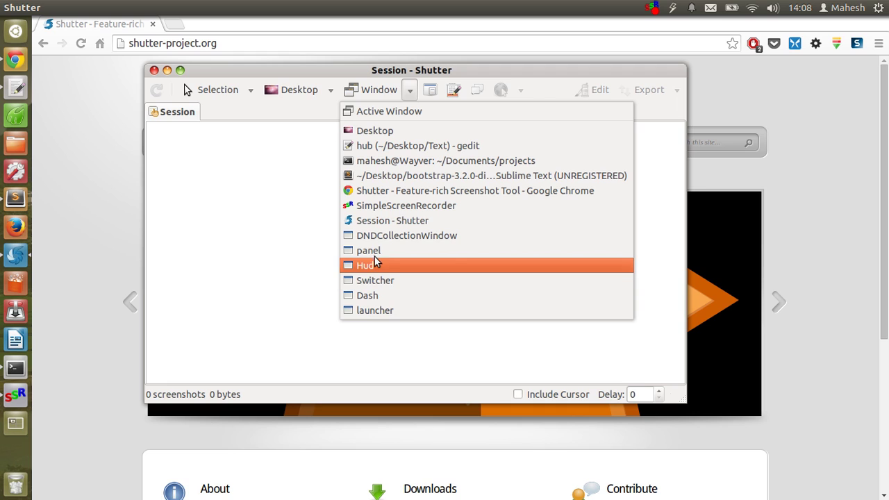
{"action": "left_click", "coordinate": [201, 299]}
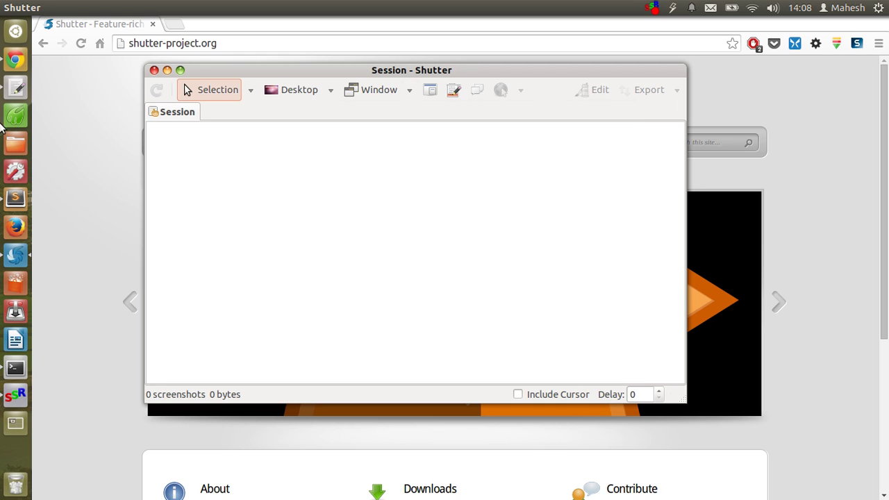
{"action": "left_click", "coordinate": [424, 96]}
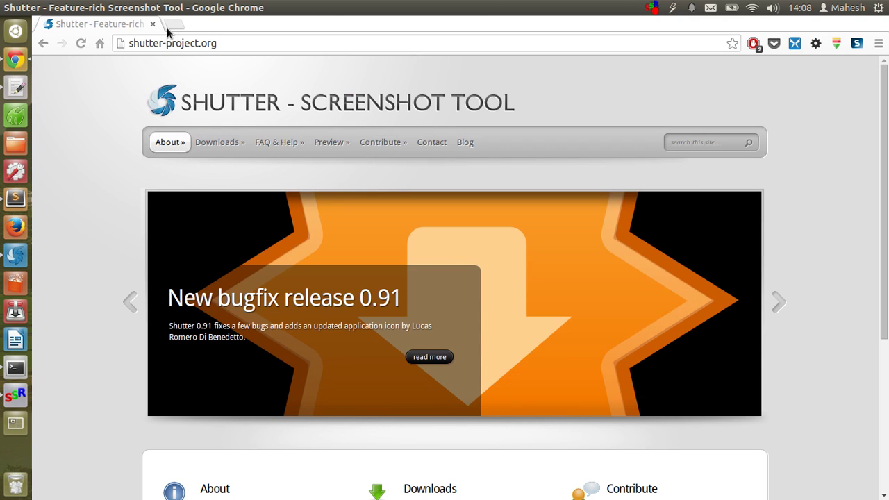
Load unsplash.com in a new Chrome tab
{"action": "left_click", "coordinate": [172, 25]}
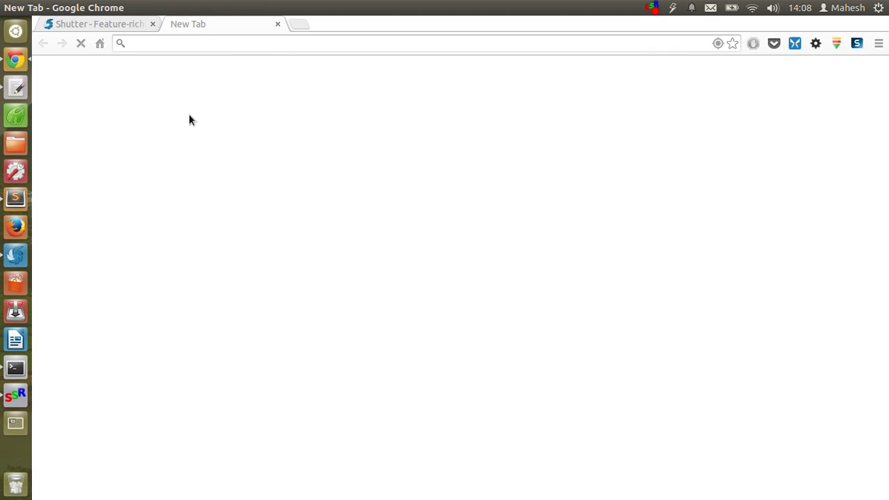
{"action": "type", "text": "uns"}
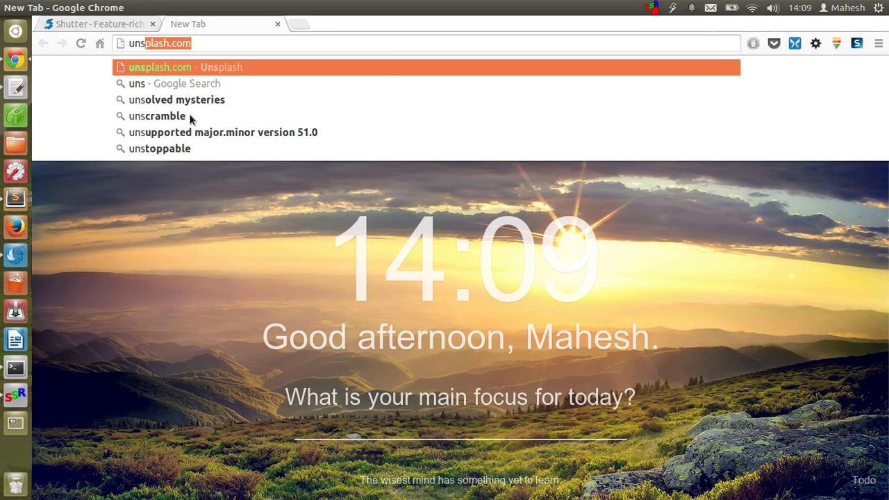
{"action": "type", "text": "p"}
{"action": "key", "text": "Return"}
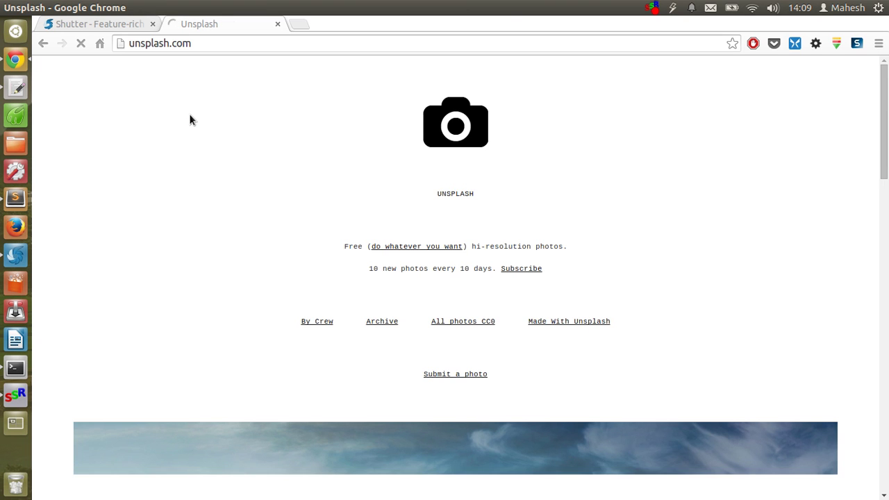
Scroll the Unsplash feed down to the photo of a hand holding a phone
{"action": "scroll", "coordinate": [190, 120], "scroll_direction": "down", "scroll_amount": 5}
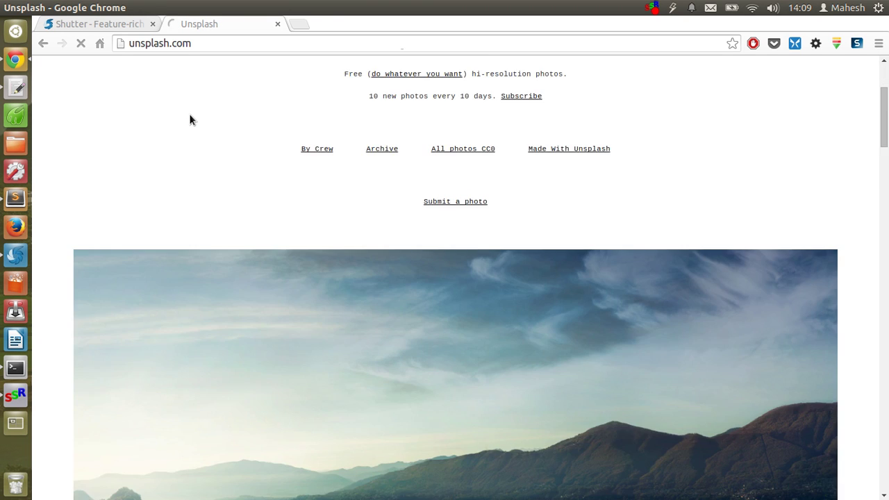
{"action": "scroll", "coordinate": [190, 119], "scroll_direction": "down", "scroll_amount": 5}
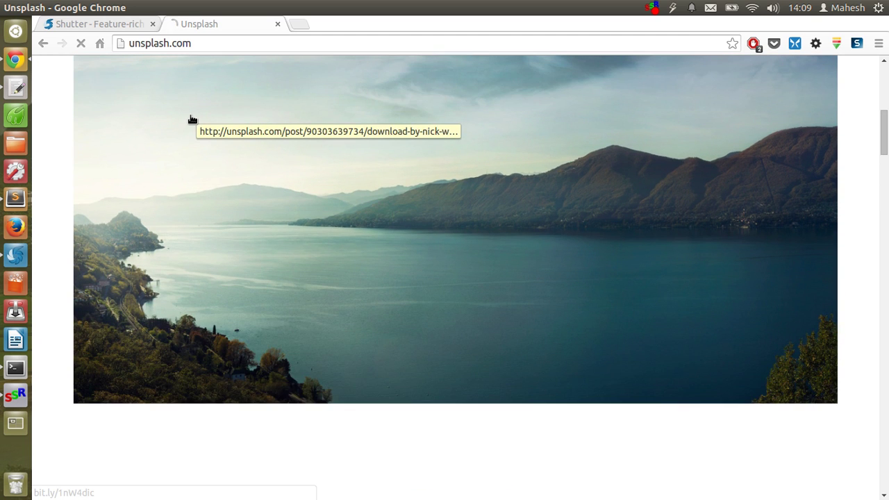
{"action": "scroll", "coordinate": [193, 119], "scroll_direction": "down", "scroll_amount": 3}
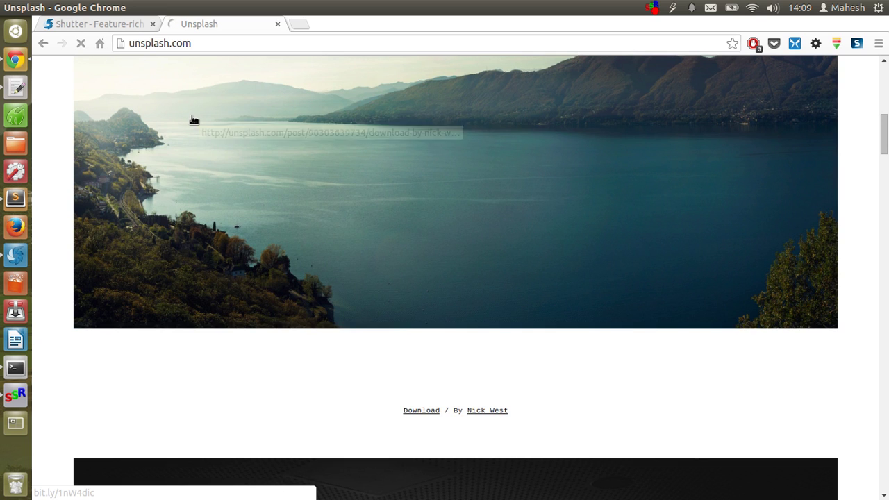
{"action": "scroll", "coordinate": [882, 132], "scroll_direction": "down", "scroll_amount": 1}
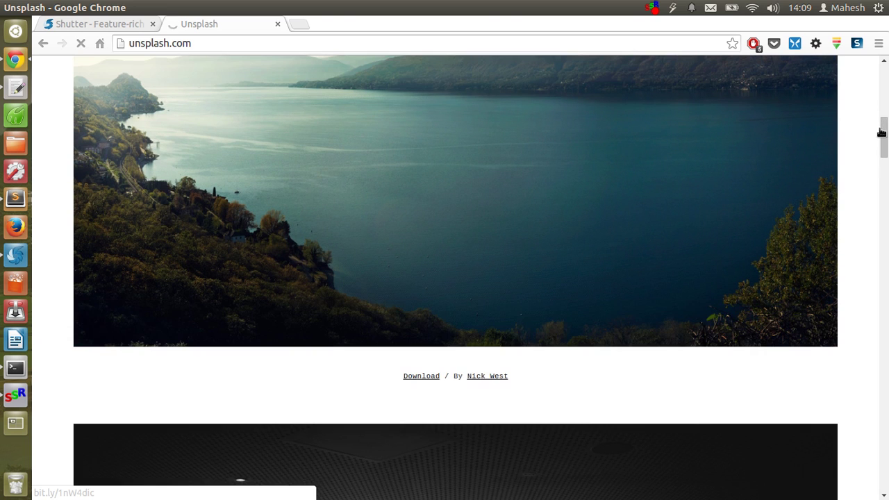
{"action": "scroll", "coordinate": [883, 134], "scroll_direction": "down", "scroll_amount": 10}
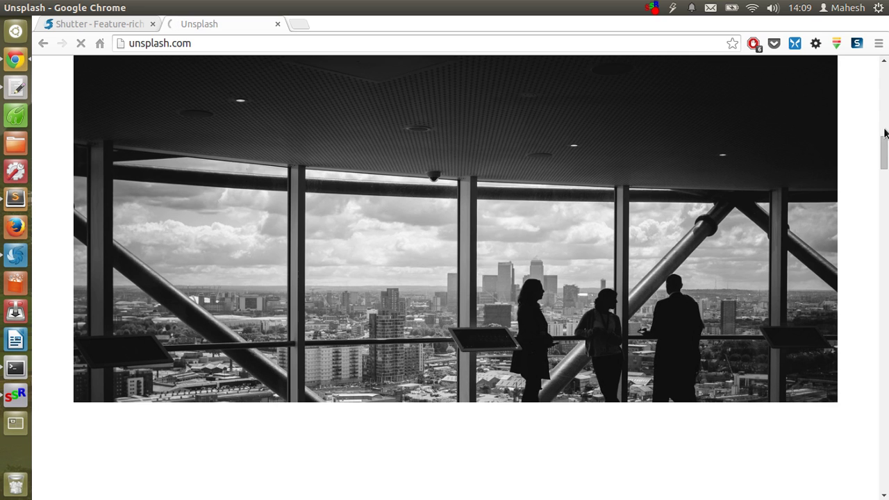
{"action": "scroll", "coordinate": [885, 112], "scroll_direction": "up", "scroll_amount": 10}
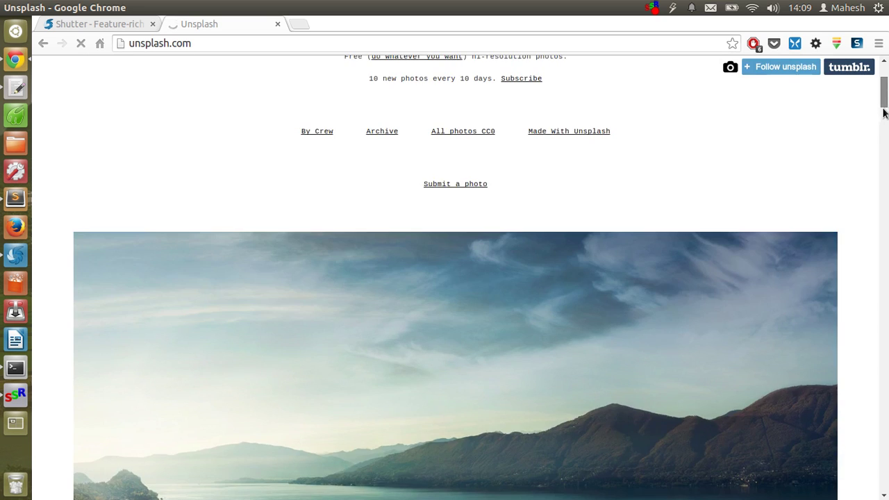
{"action": "scroll", "coordinate": [886, 139], "scroll_direction": "down", "scroll_amount": 10}
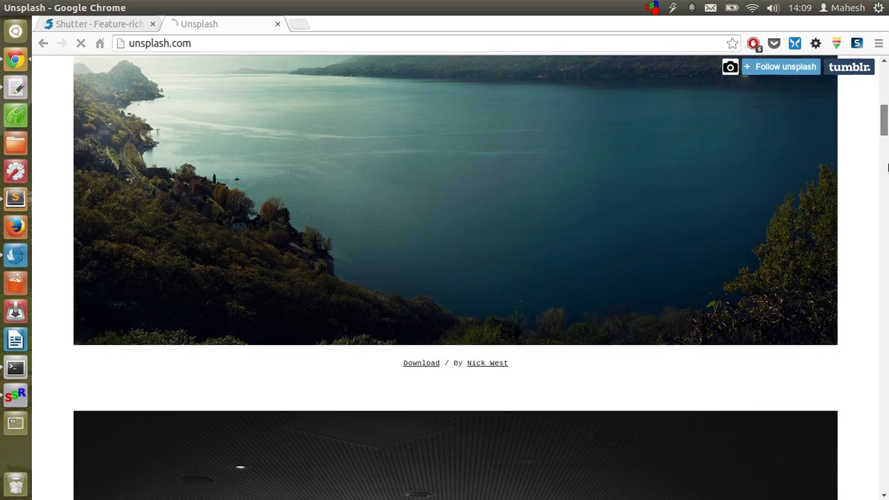
{"action": "scroll", "coordinate": [887, 180], "scroll_direction": "down", "scroll_amount": 8}
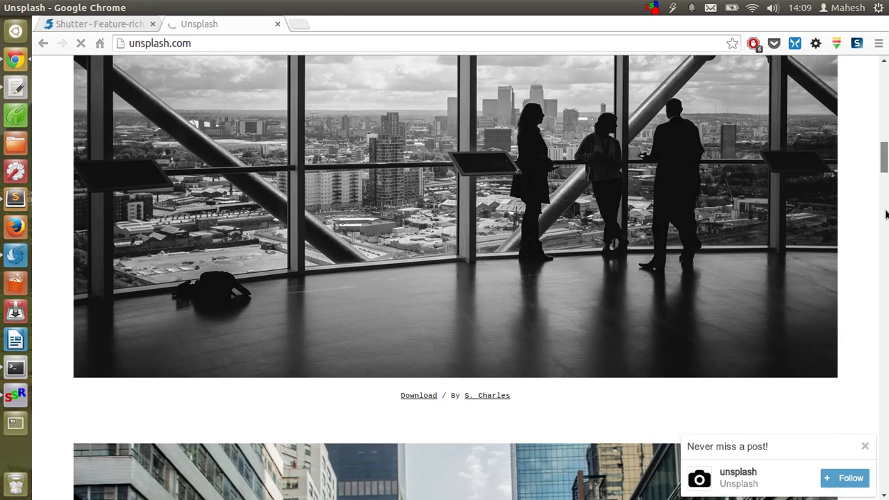
{"action": "scroll", "coordinate": [887, 217], "scroll_direction": "down", "scroll_amount": 10}
{"action": "scroll", "coordinate": [886, 236], "scroll_direction": "down", "scroll_amount": 7}
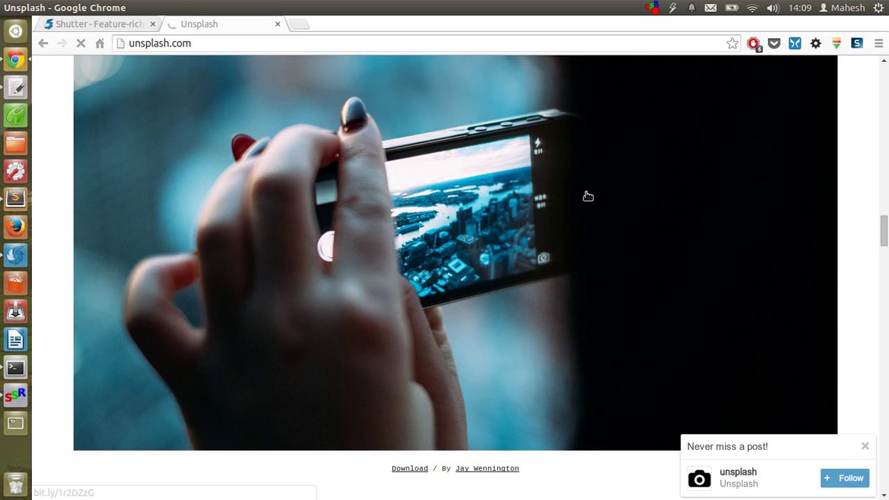
Capture the hand-and-phone photo as Selection_001 (860 x 414) and open it in DrawingTool
{"action": "left_click_drag", "start_coordinate": [15, 255], "coordinate": [174, 228]}
{"action": "left_click", "coordinate": [16, 256]}
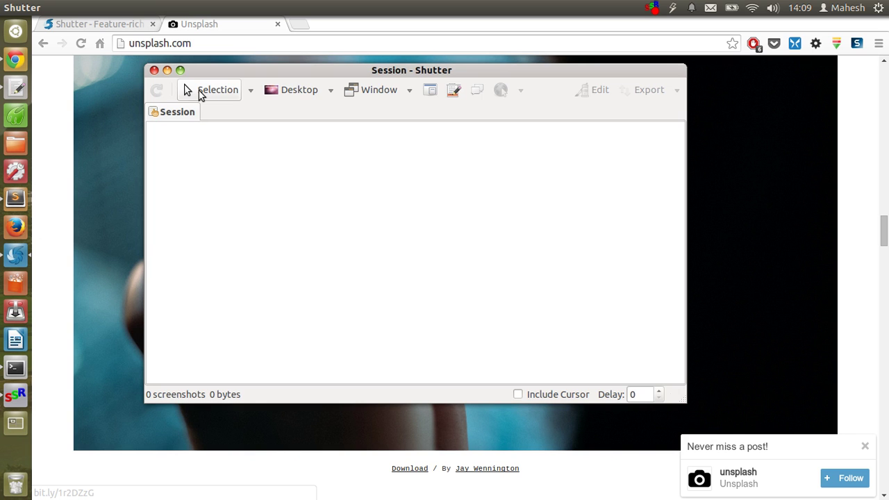
{"action": "left_click", "coordinate": [199, 90]}
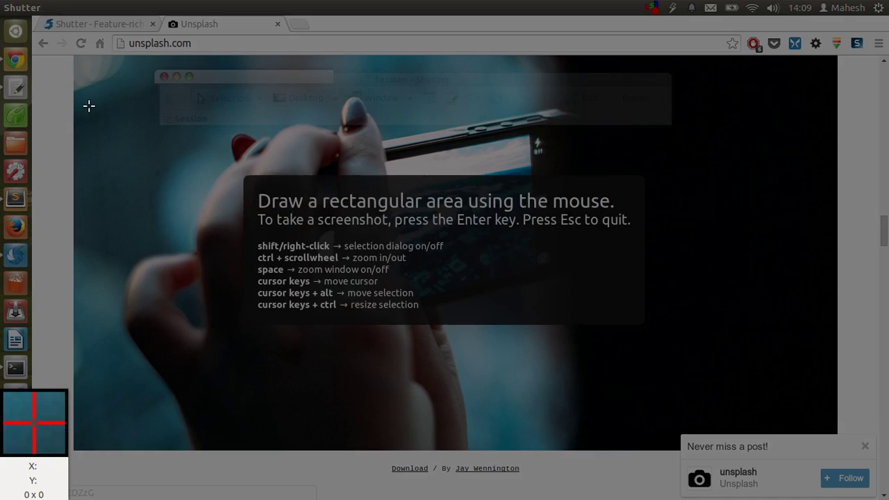
{"action": "left_click_drag", "start_coordinate": [233, 132], "coordinate": [647, 371]}
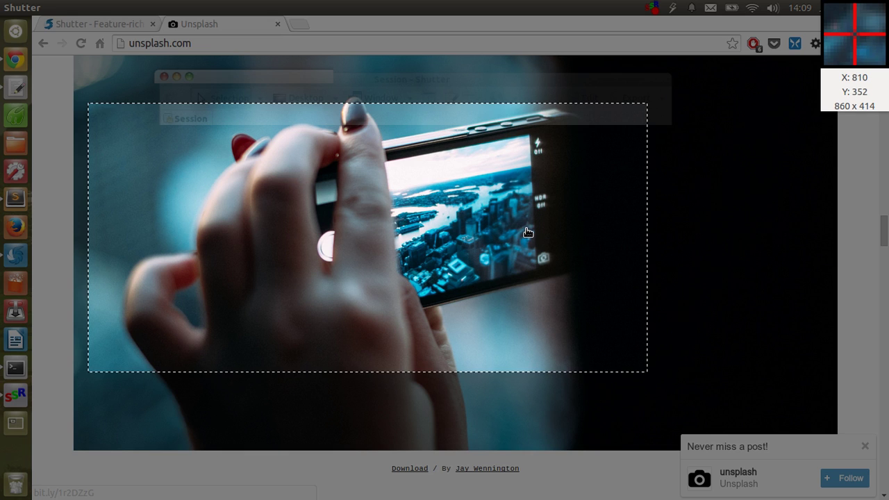
{"action": "key", "text": "Return"}
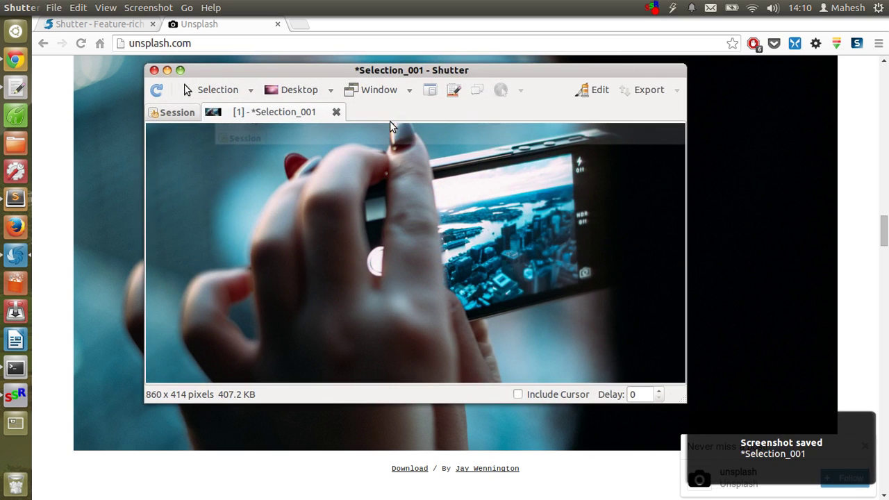
{"action": "left_click_drag", "start_coordinate": [402, 68], "coordinate": [383, 53]}
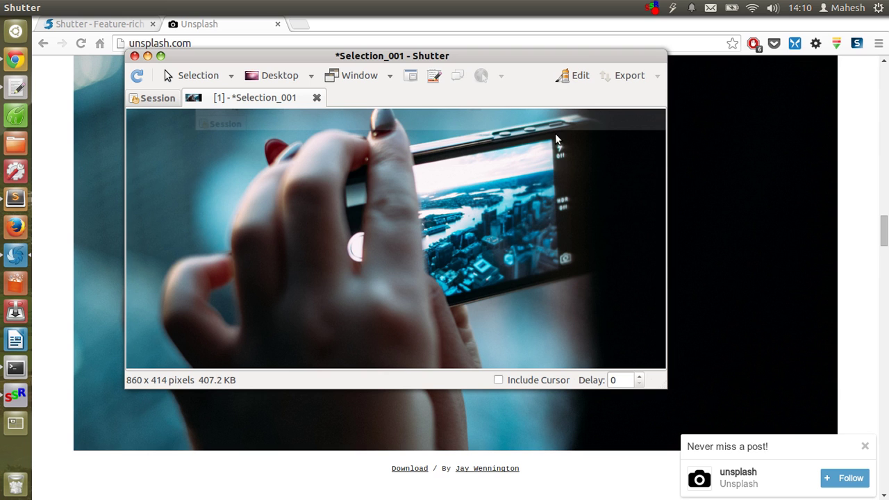
{"action": "left_click", "coordinate": [565, 81]}
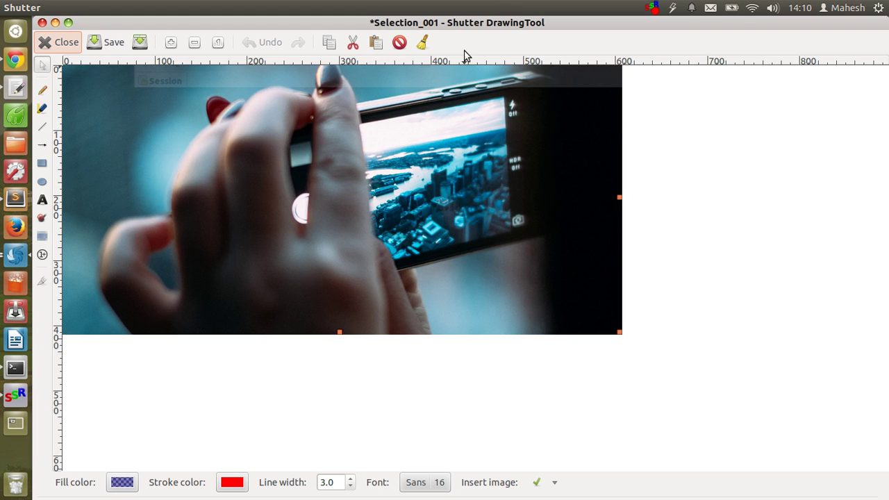
Draw a red arrow from lower right up toward the phone's camera icon
{"action": "left_click", "coordinate": [40, 149]}
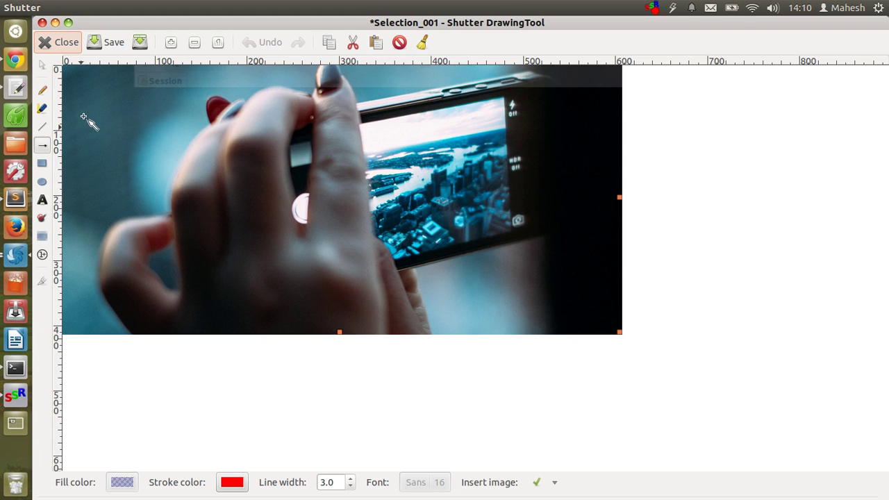
{"action": "left_click_drag", "start_coordinate": [545, 305], "coordinate": [498, 220]}
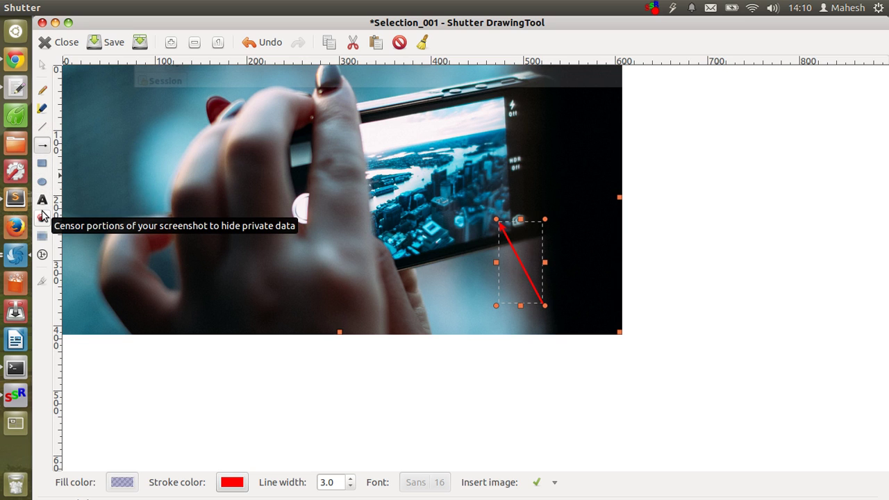
Try censoring a band along the top of the photo, then undo it
{"action": "left_click", "coordinate": [42, 217]}
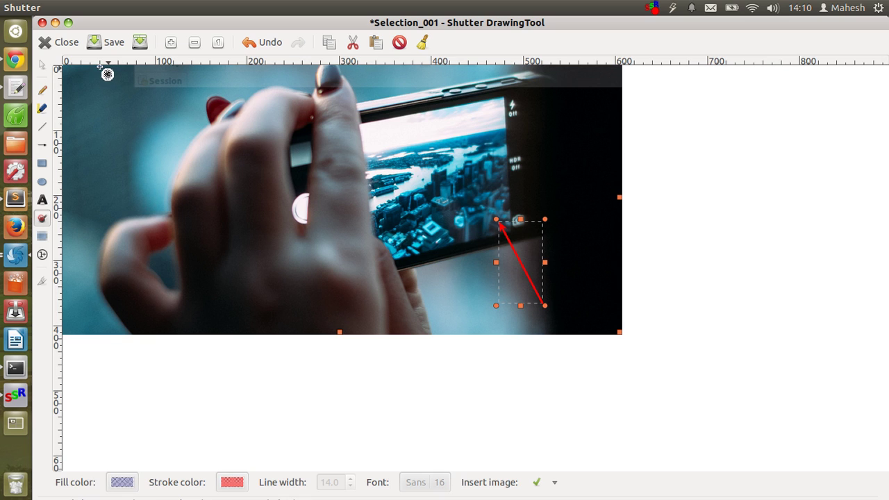
{"action": "left_click_drag", "start_coordinate": [100, 66], "coordinate": [119, 67]}
{"action": "mouse_move", "coordinate": [173, 82]}
{"action": "left_mouse_down"}
{"action": "mouse_move", "coordinate": [358, 75]}
{"action": "mouse_move", "coordinate": [165, 98]}
{"action": "mouse_move", "coordinate": [192, 104]}
{"action": "left_mouse_up"}
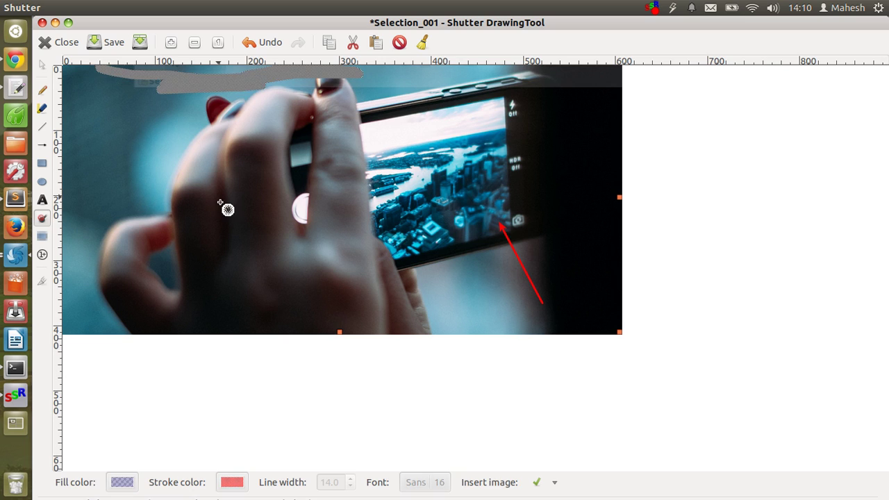
{"action": "key", "text": "ctrl+z"}
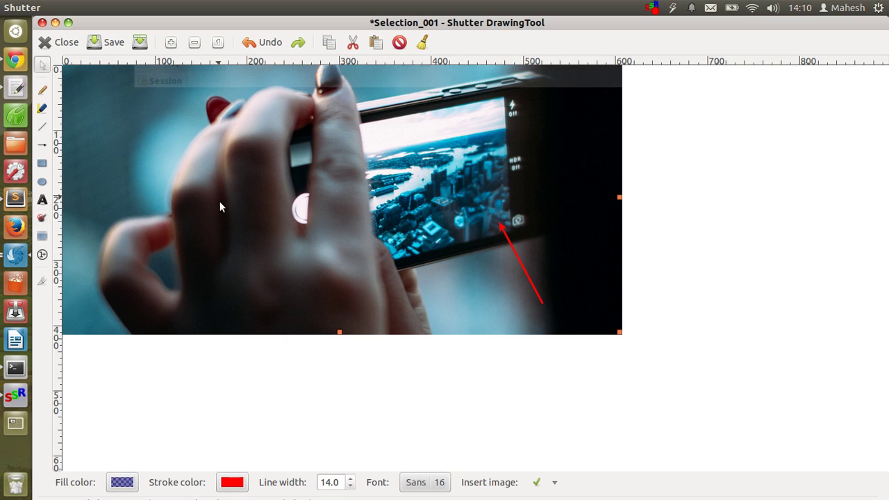
Pixelate the strip along the photo's top edge and return to the Select tool
{"action": "left_click", "coordinate": [43, 240]}
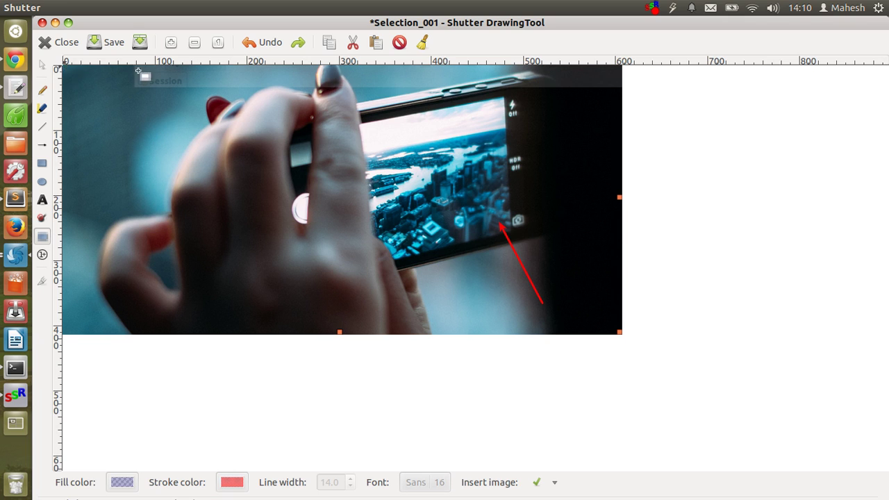
{"action": "left_click_drag", "start_coordinate": [139, 70], "coordinate": [631, 89]}
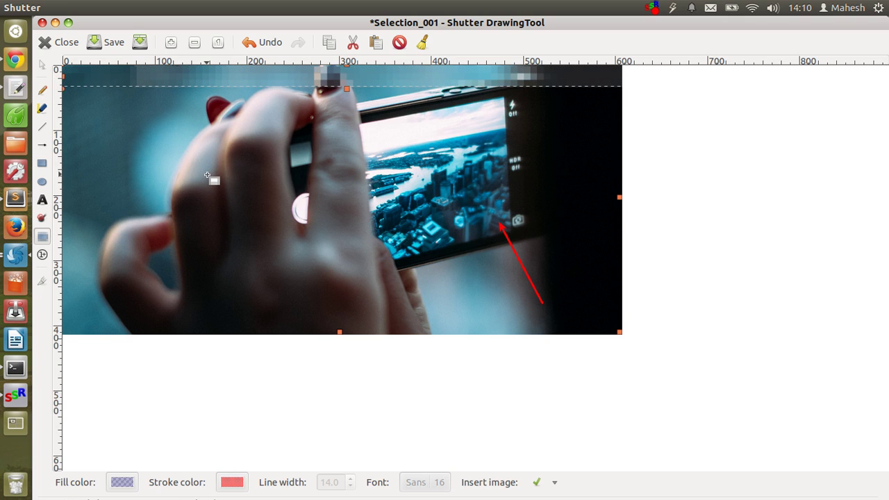
{"action": "left_click", "coordinate": [43, 65]}
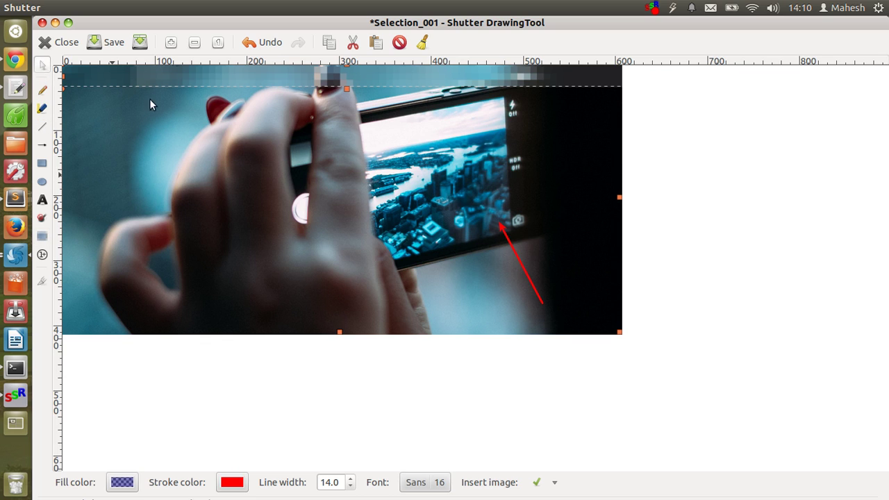
Deselect the pixelated area and save the edits, closing DrawingTool
{"action": "left_click", "coordinate": [144, 147]}
{"action": "left_click", "coordinate": [110, 43]}
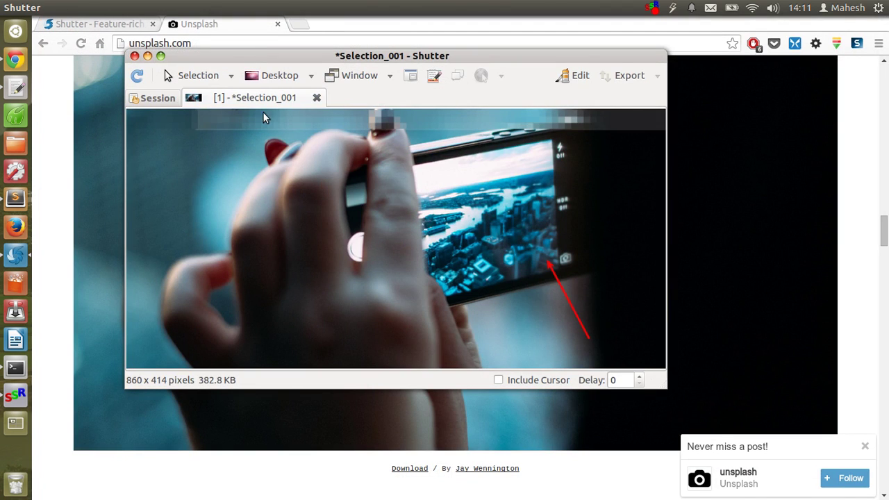
Browse the File, Screenshot and Edit menus, view Preferences, then close it
{"action": "left_click", "coordinate": [54, 7]}
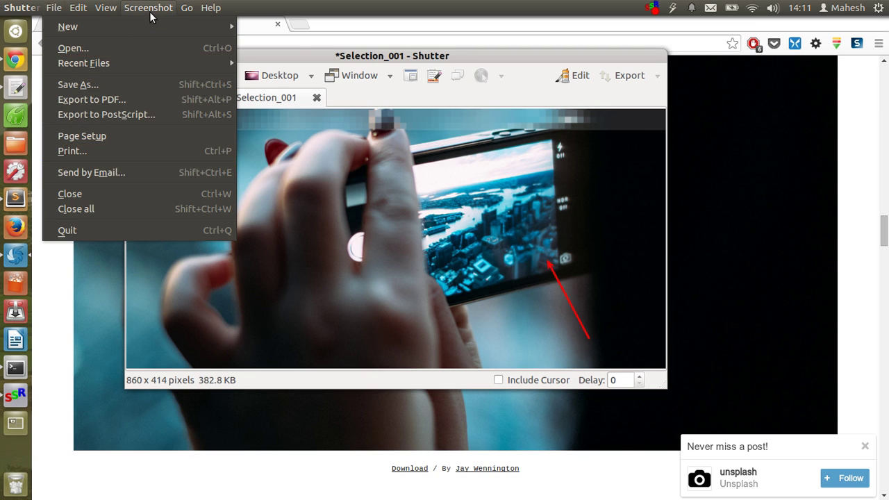
{"action": "mouse_move", "coordinate": [149, 12]}
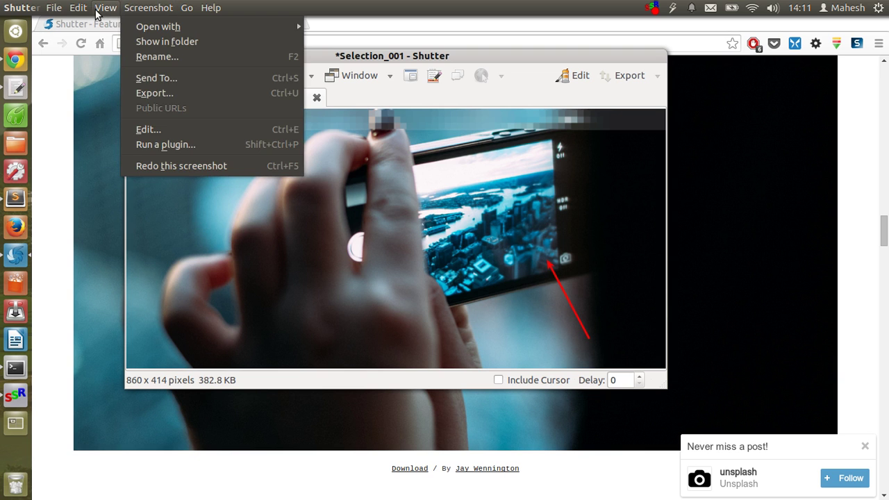
{"action": "mouse_move", "coordinate": [84, 22]}
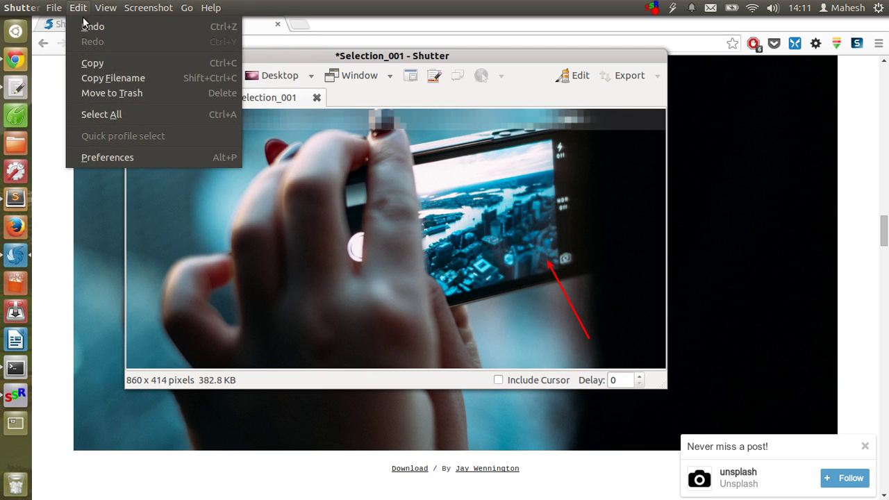
{"action": "left_click", "coordinate": [85, 159]}
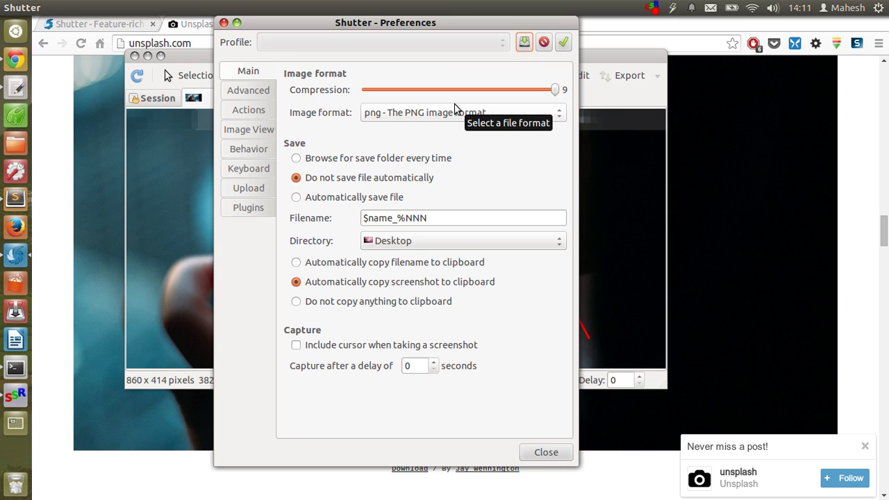
{"action": "left_click", "coordinate": [224, 23]}
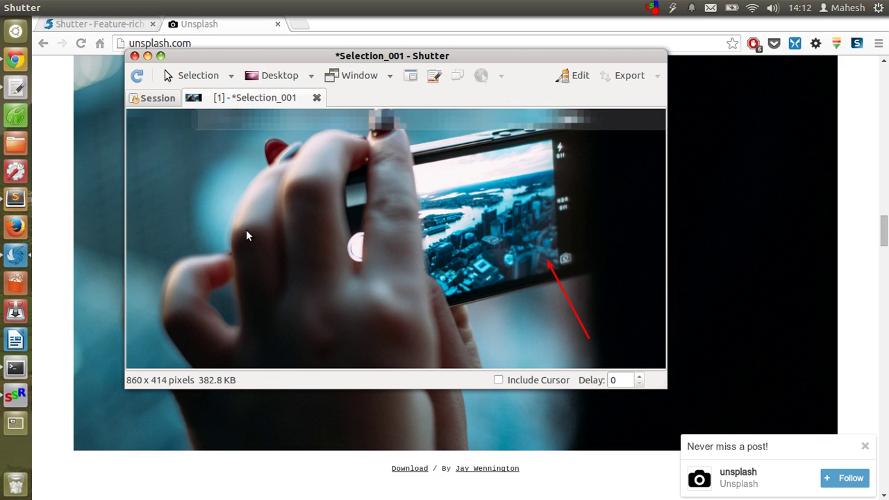
Close Selection_001 and capture the active Unsplash Chrome window
{"action": "left_click", "coordinate": [317, 97]}
{"action": "left_click", "coordinate": [390, 78]}
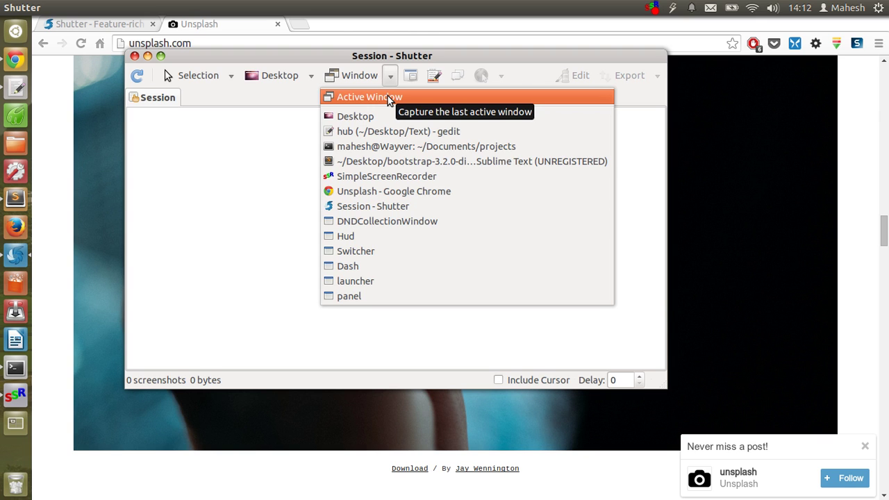
{"action": "left_click", "coordinate": [387, 92]}
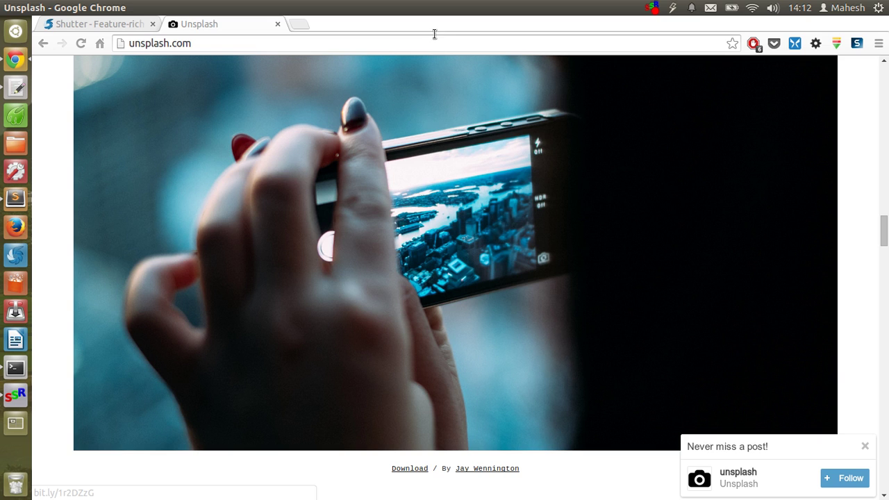
{"action": "key", "text": "alt+Print"}
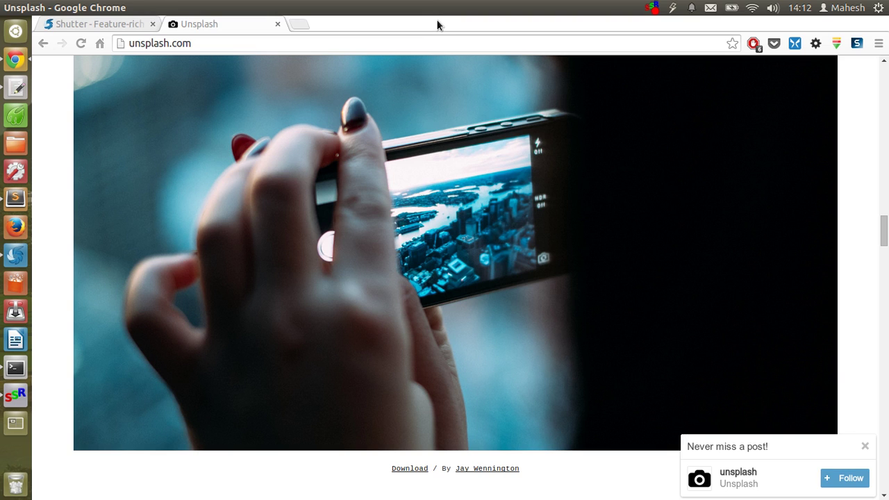
Review the 1317 x 744 Chrome capture in Shutter, close it, and reopen the Window list
{"action": "left_click", "coordinate": [16, 255]}
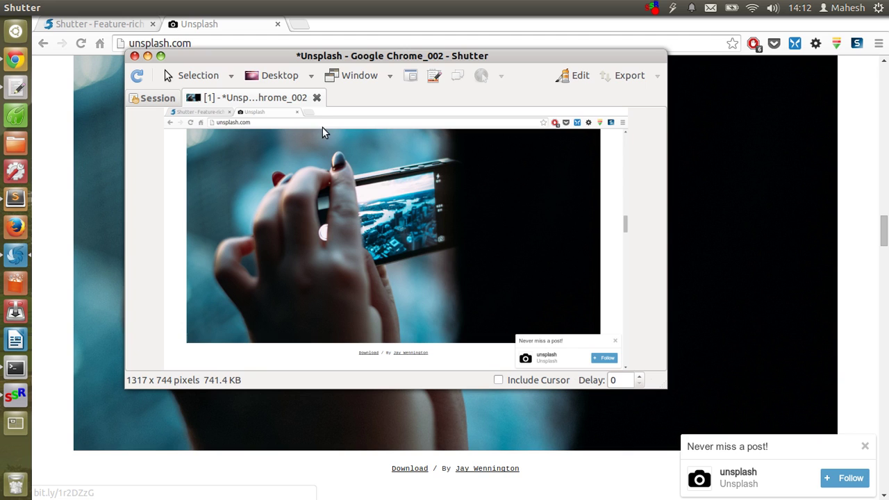
{"action": "left_click", "coordinate": [317, 98]}
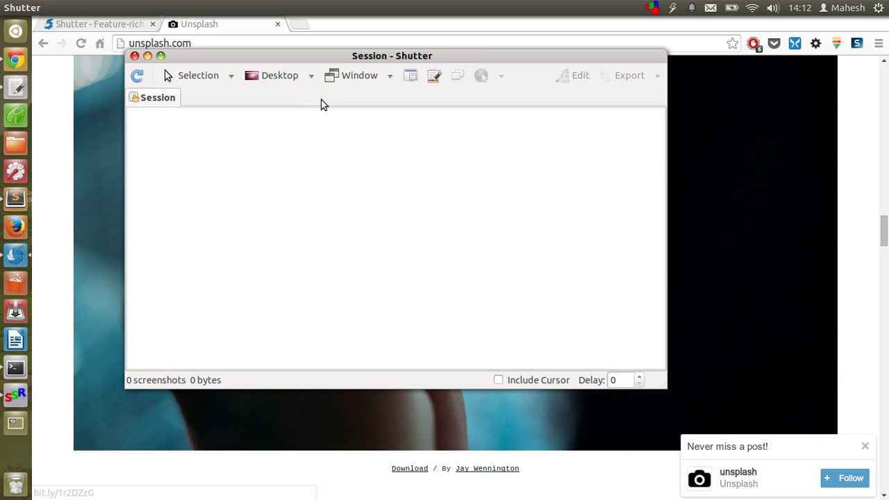
{"action": "left_click", "coordinate": [391, 78]}
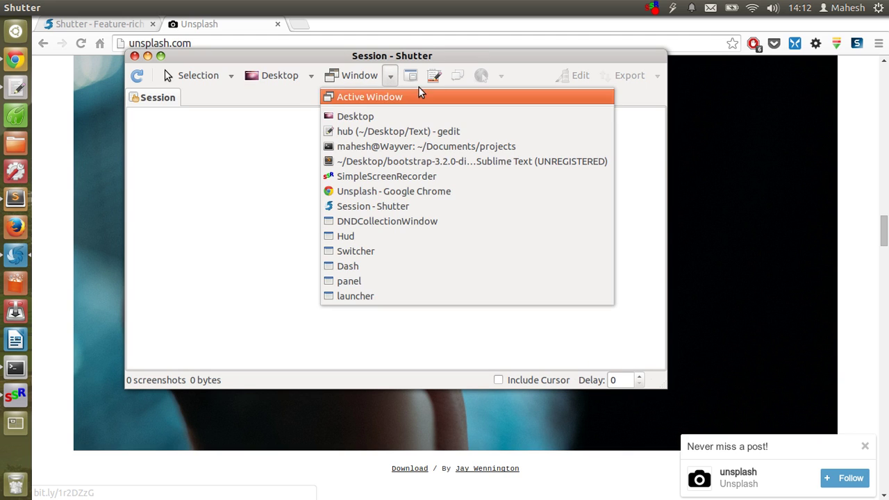
Start a delayed Menu capture and open Chrome's menu through Bookmarks to Other bookmarks
{"action": "left_click", "coordinate": [467, 63]}
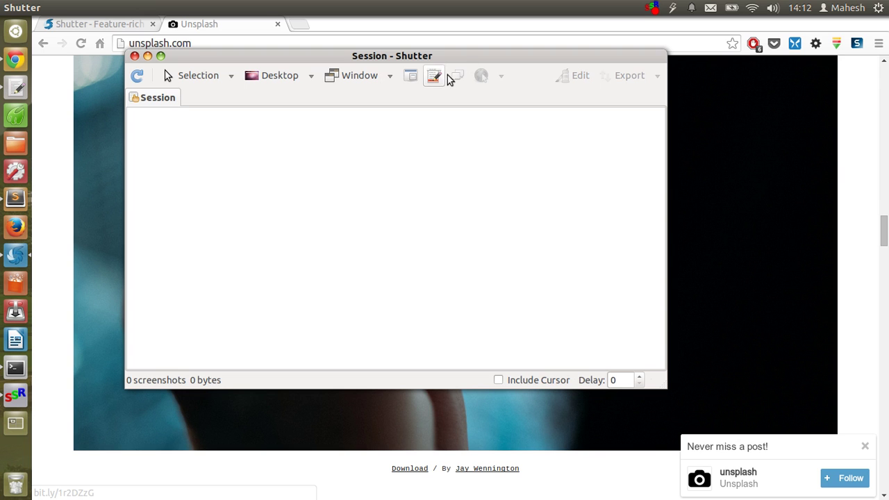
{"action": "left_click", "coordinate": [436, 76]}
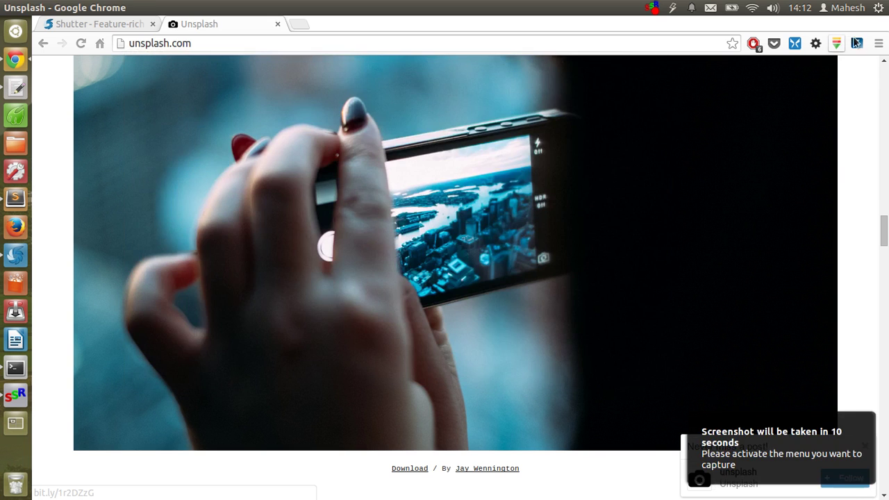
{"action": "left_click", "coordinate": [878, 44]}
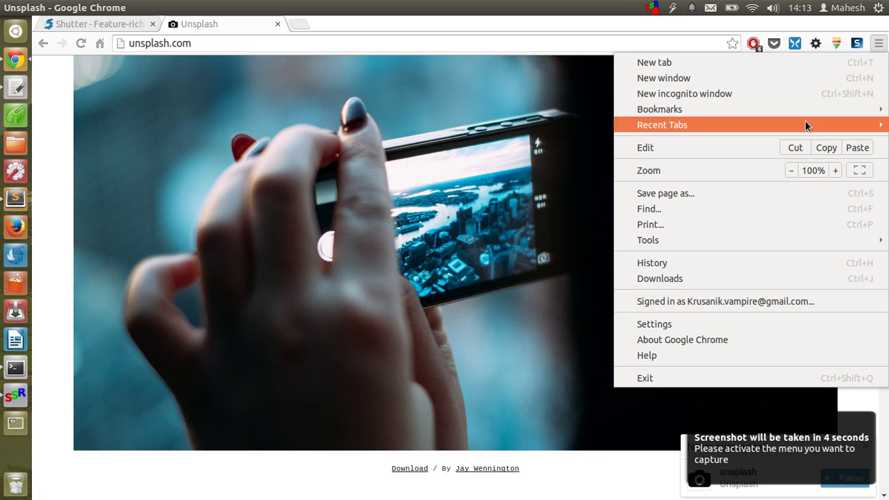
{"action": "mouse_move", "coordinate": [805, 111]}
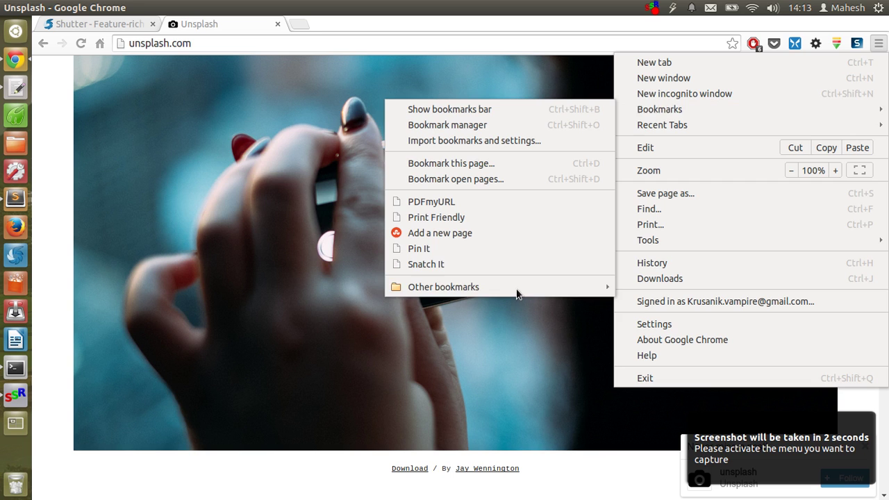
{"action": "mouse_move", "coordinate": [512, 287]}
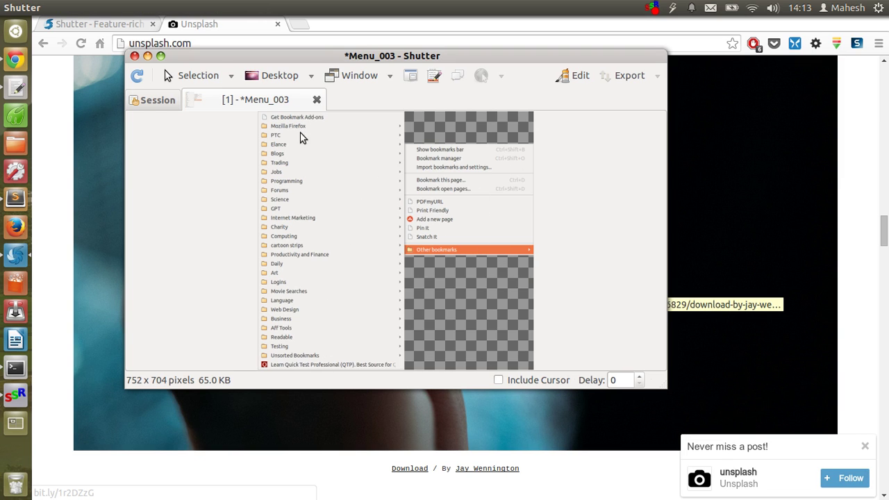
{"action": "left_click", "coordinate": [317, 101]}
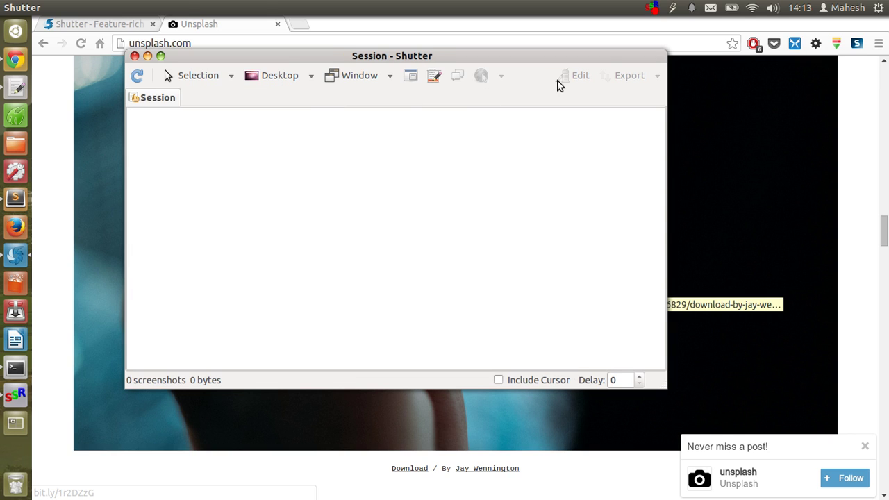